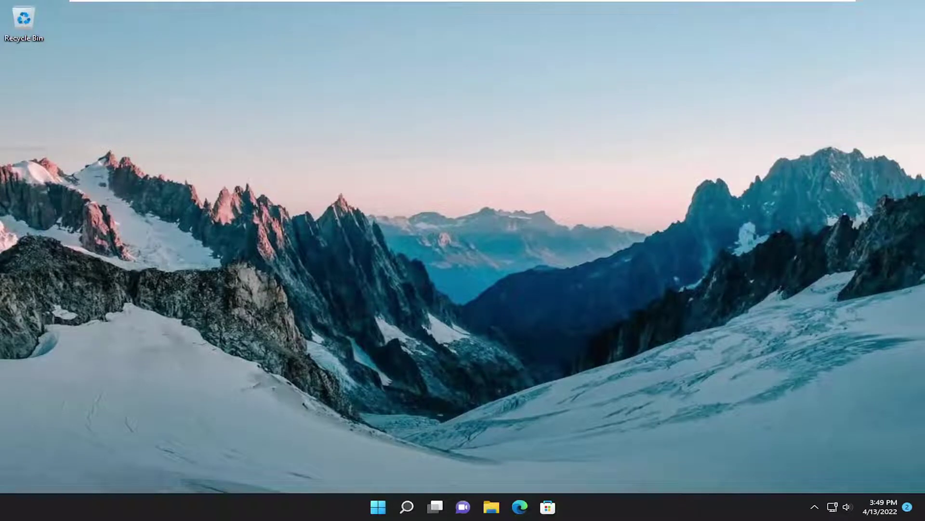
# Step: Launch File Explorer from search and go to the Downloads folder
pyautogui.click(381, 511)
pyautogui.write('file expl')
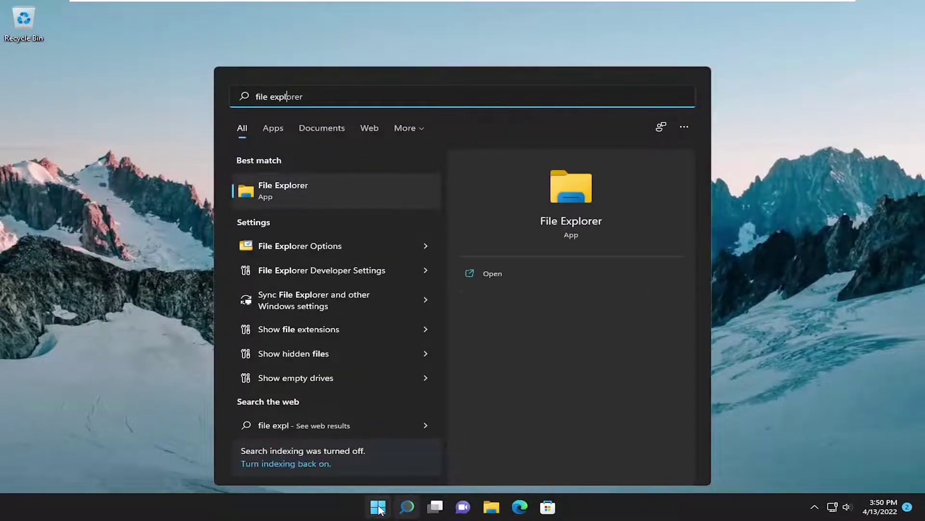
pyautogui.write('orer')
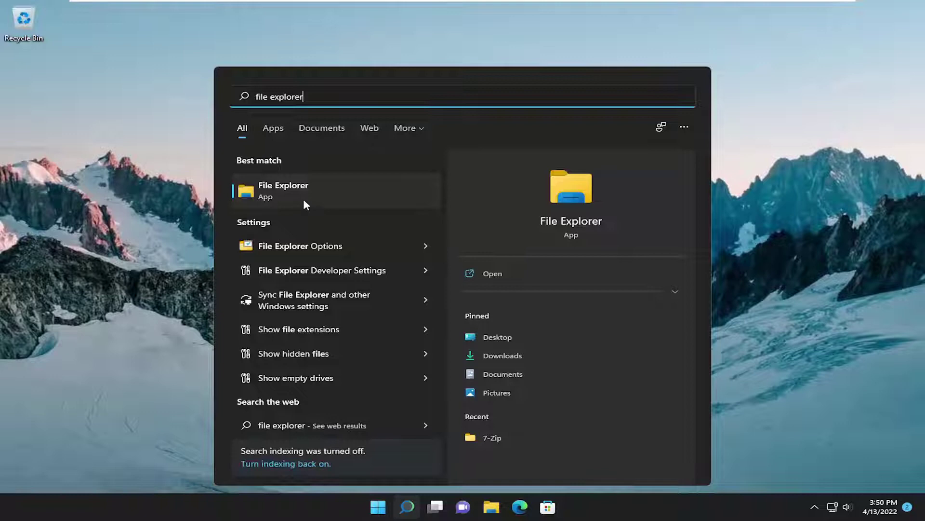
pyautogui.click(302, 199)
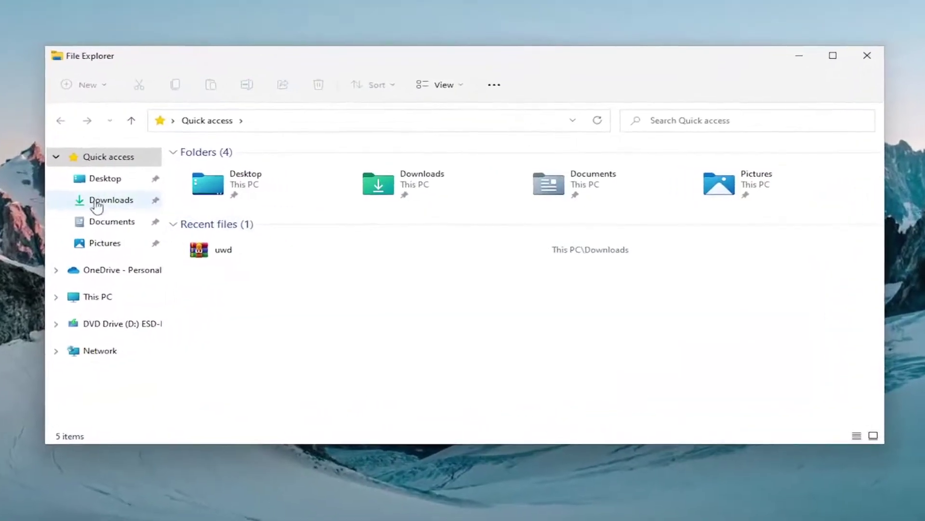
pyautogui.click(96, 205)
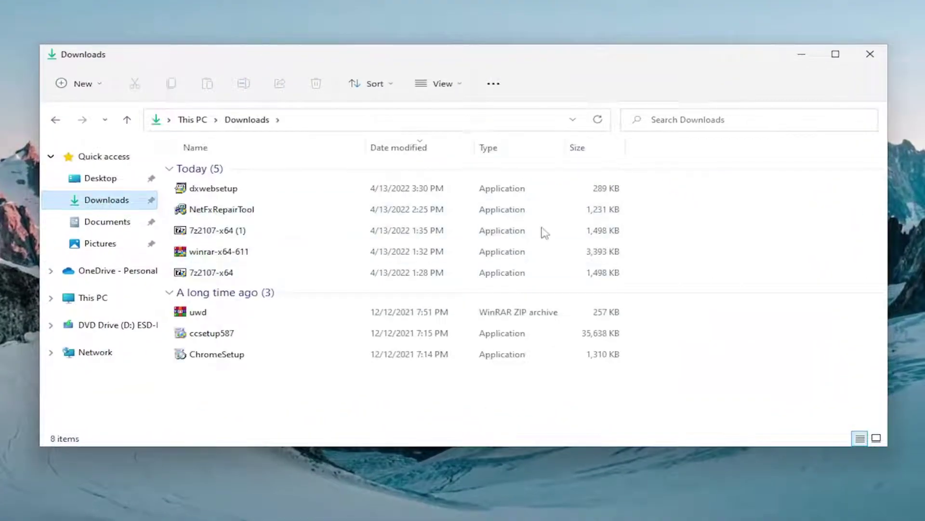
# Step: Select all eight downloaded files and delete them, leaving Downloads empty
pyautogui.moveTo(678, 413); pyautogui.dragTo(272, 183)
pyautogui.rightClick(243, 231)
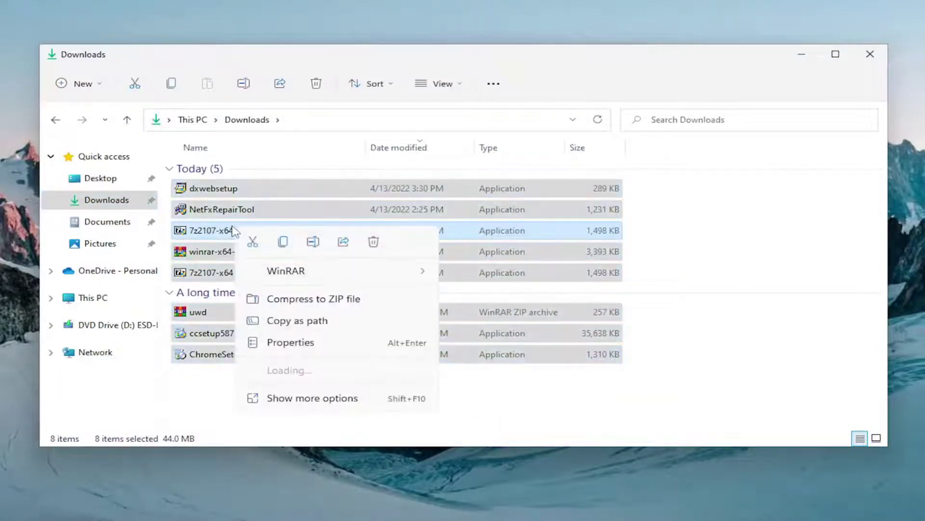
pyautogui.click(375, 247)
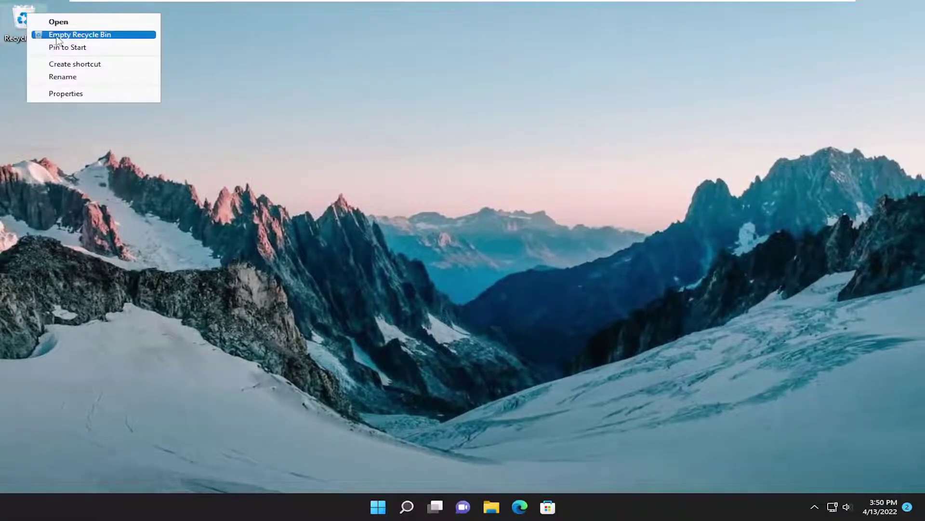
# Step: Empty the Recycle Bin and confirm permanently deleting its 8 items
pyautogui.click(57, 36)
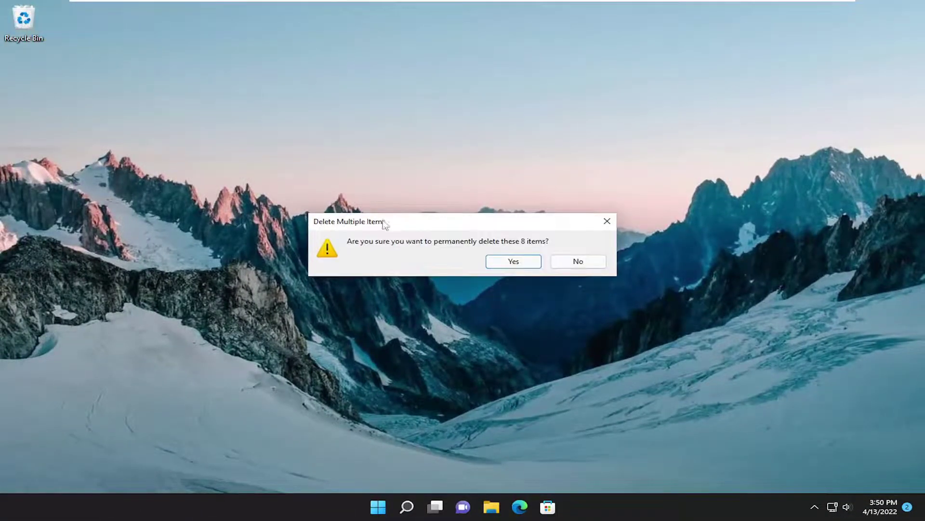
pyautogui.click(520, 262)
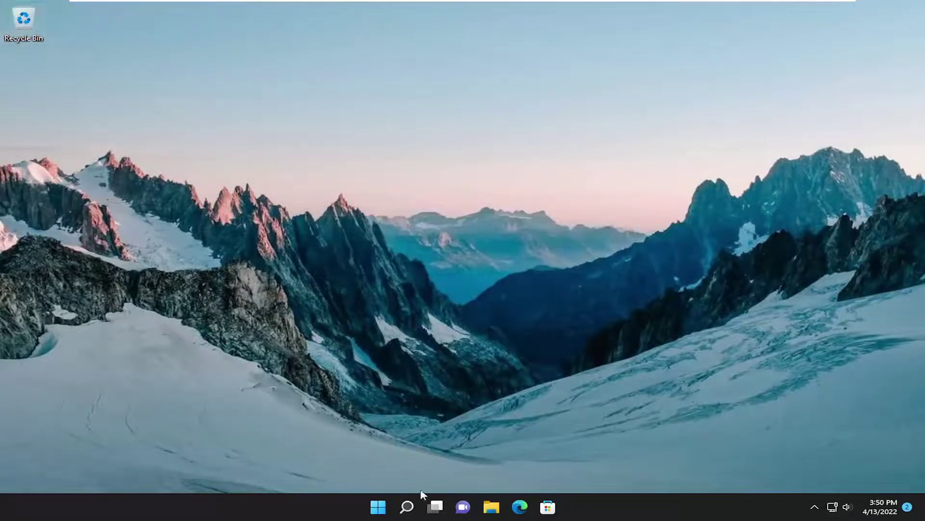
# Step: Launch Disk Cleanup for drive C: from search and centre its window
pyautogui.click(405, 507)
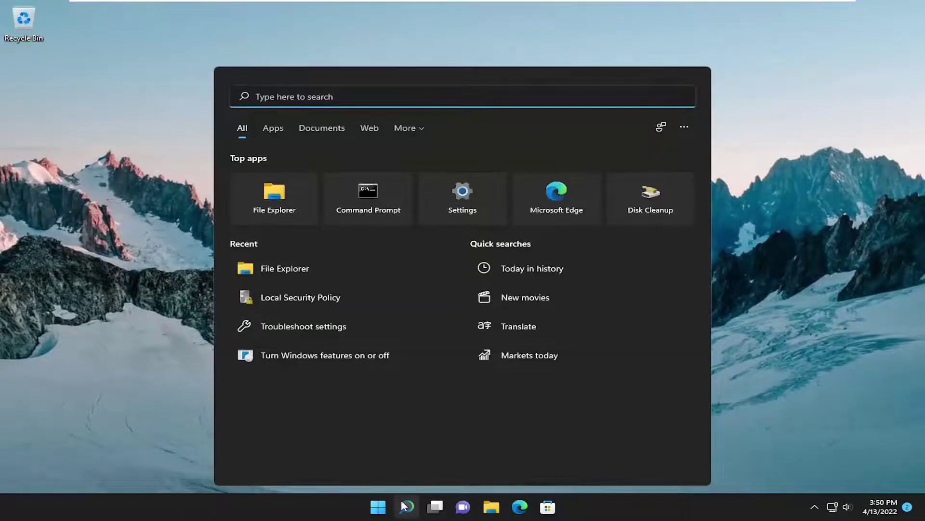
pyautogui.write('disk clean')
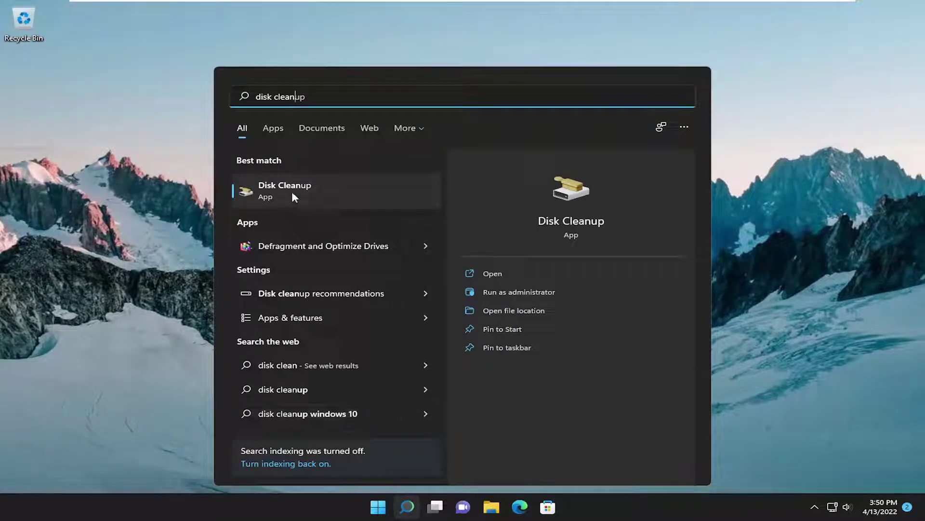
pyautogui.click(302, 187)
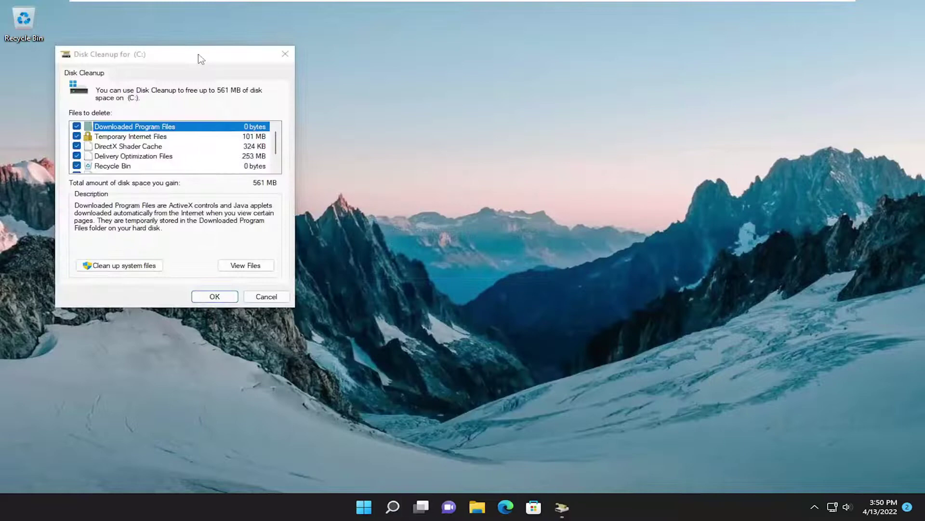
pyautogui.moveTo(201, 57); pyautogui.dragTo(442, 122)
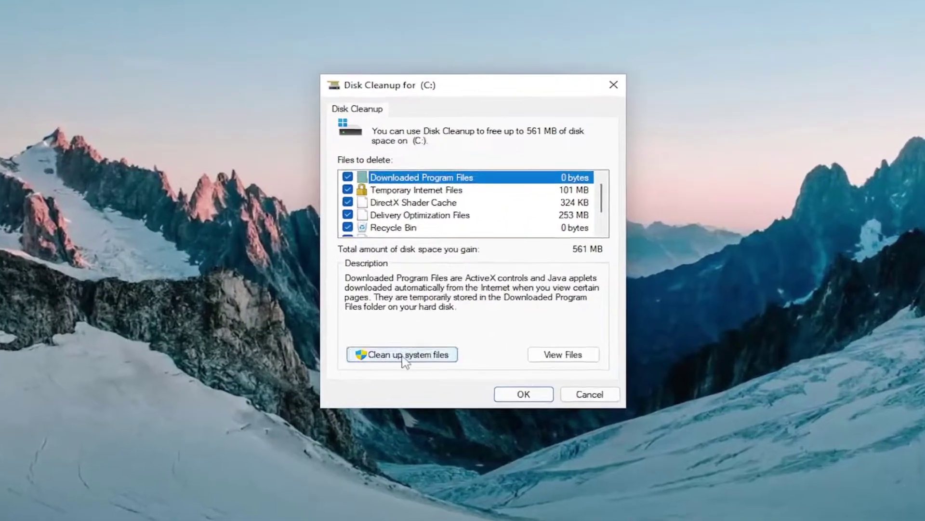
# Step: Rescan drive C: with Clean up system files so Windows Update Cleanup is listed
pyautogui.click(423, 355)
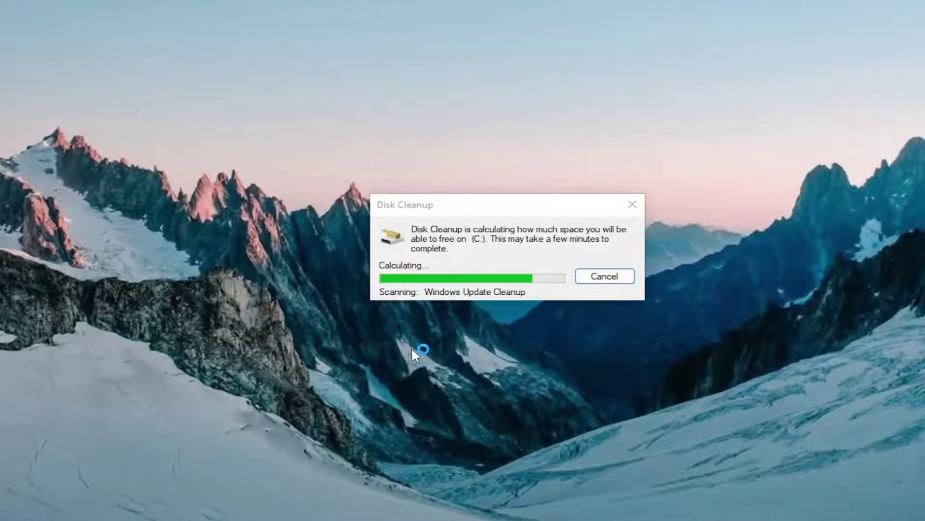
pyautogui.moveTo(192, 27); pyautogui.dragTo(515, 138)
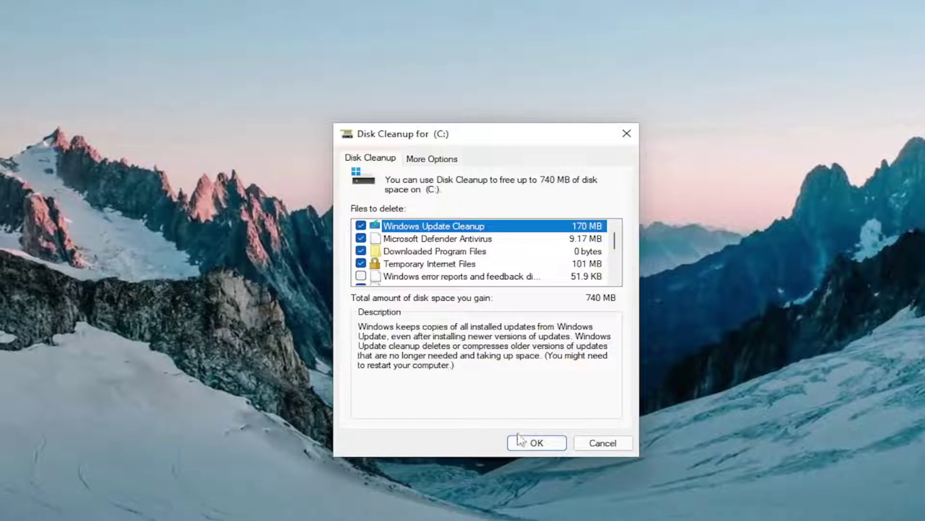
# Step: Delete the checked cleanup categories, including Windows Update Cleanup, and confirm permanent deletion
pyautogui.click(535, 444)
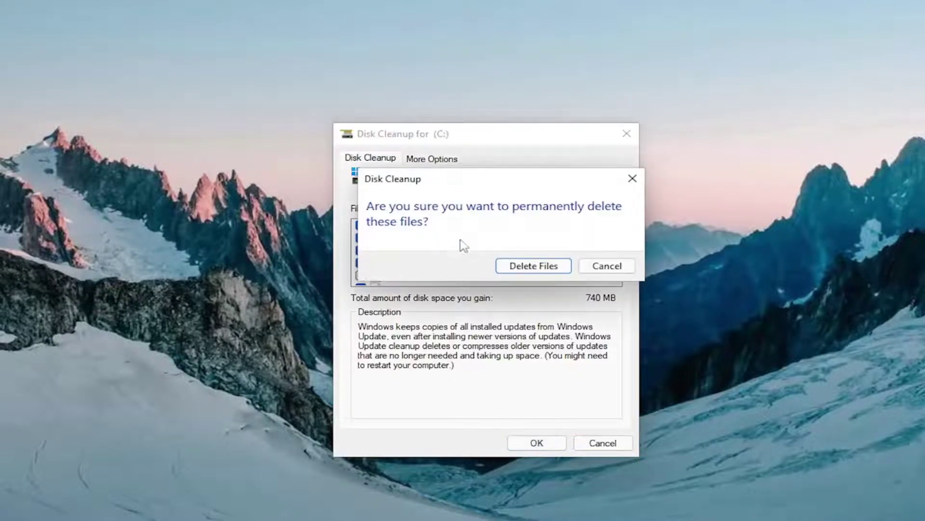
pyautogui.click(536, 268)
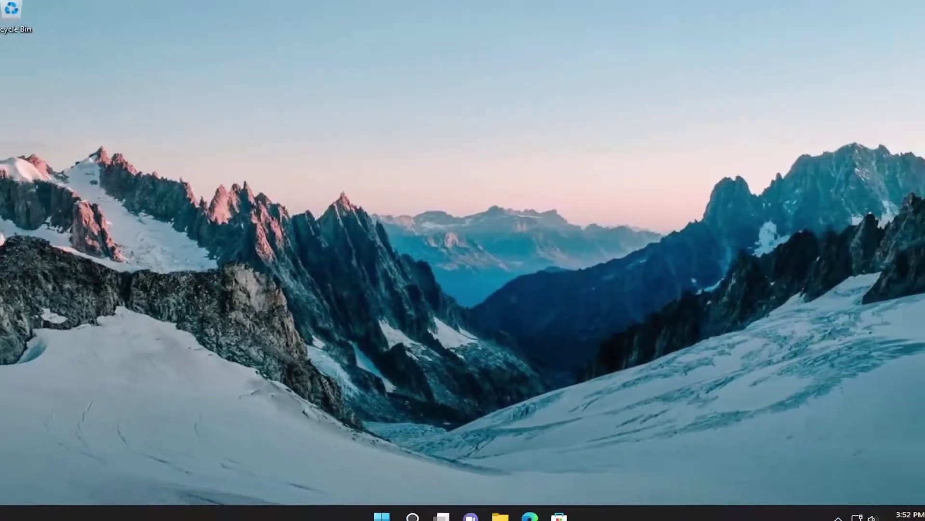
# Step: Bring up the Start quick-link menu to reach Shut down or sign out > Restart
pyautogui.rightClick(379, 509)
pyautogui.moveTo(367, 461)
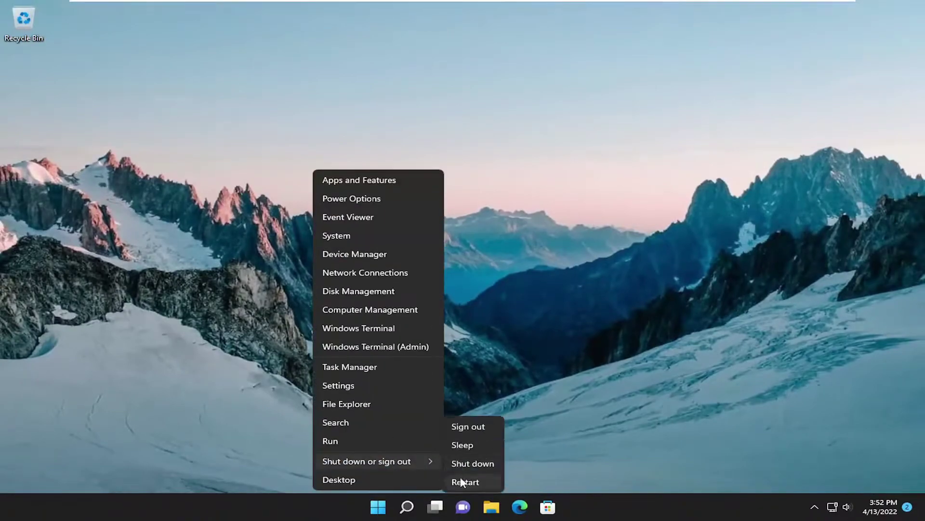